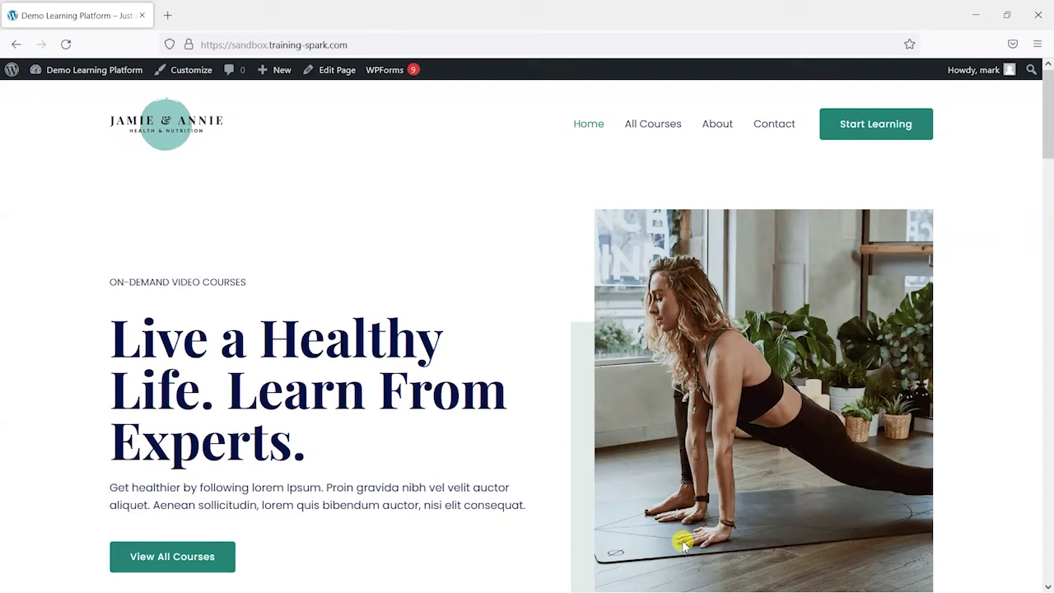
Search the plugin directory for 'User Switching', install it, and activate it.
{"action": "mouse_move", "coordinate": [66, 74]}
{"action": "left_click", "coordinate": [63, 97]}
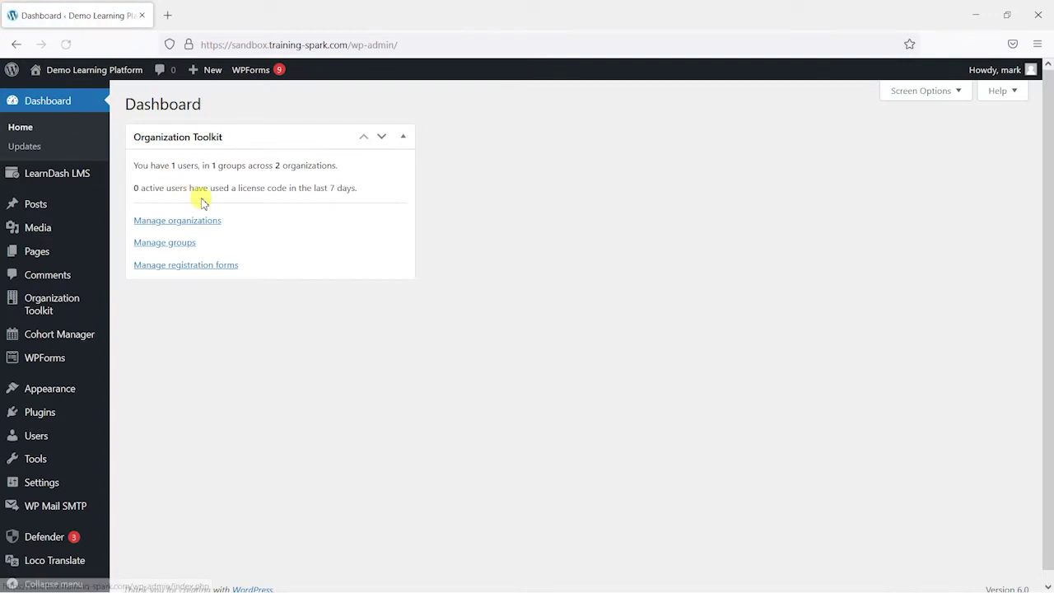
{"action": "mouse_move", "coordinate": [42, 412]}
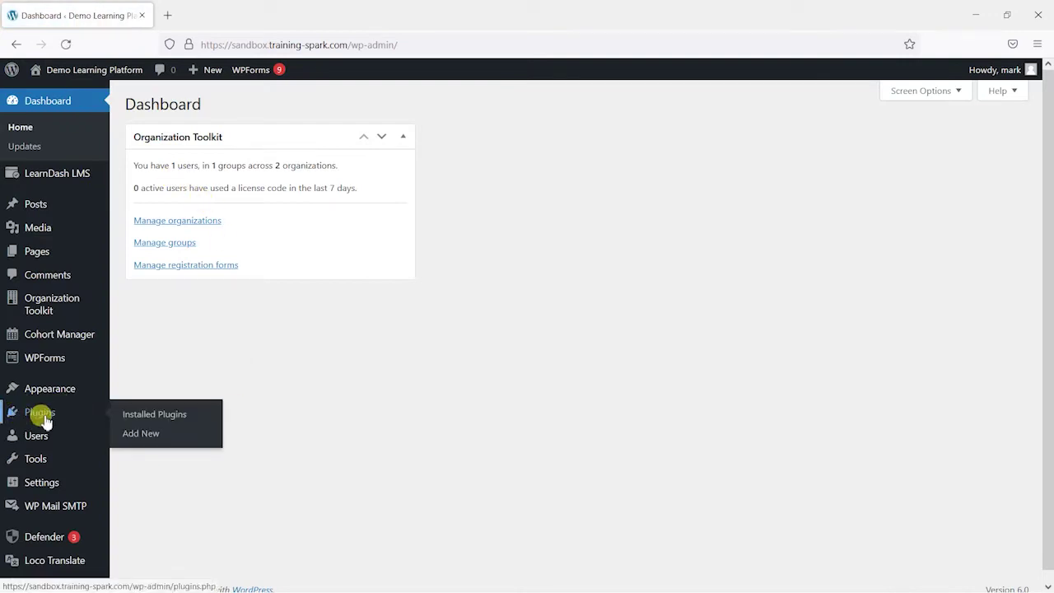
{"action": "left_click", "coordinate": [149, 435]}
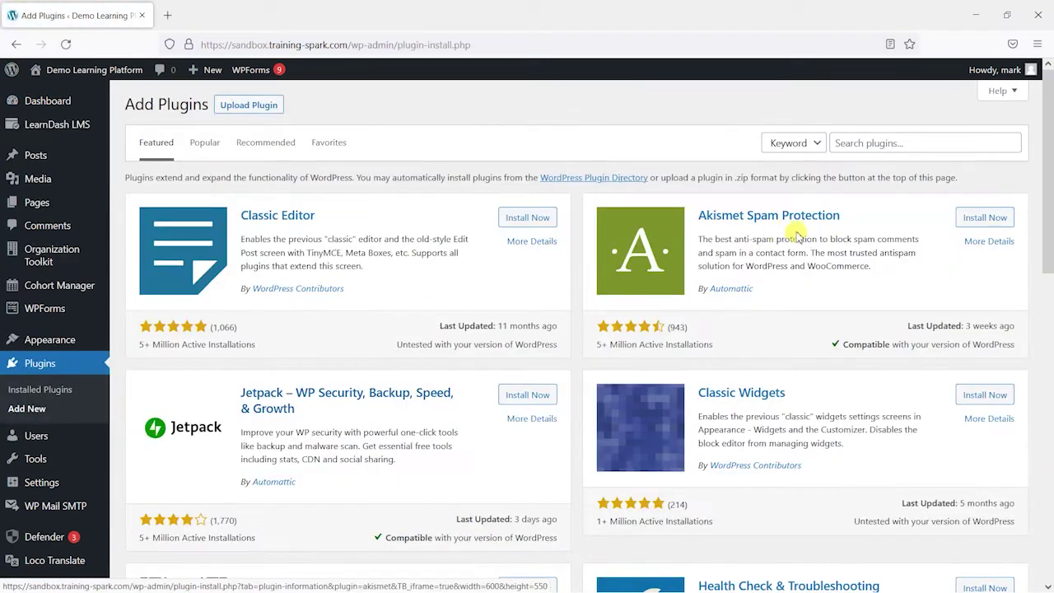
{"action": "left_click", "coordinate": [864, 136]}
{"action": "type", "text": "Use"}
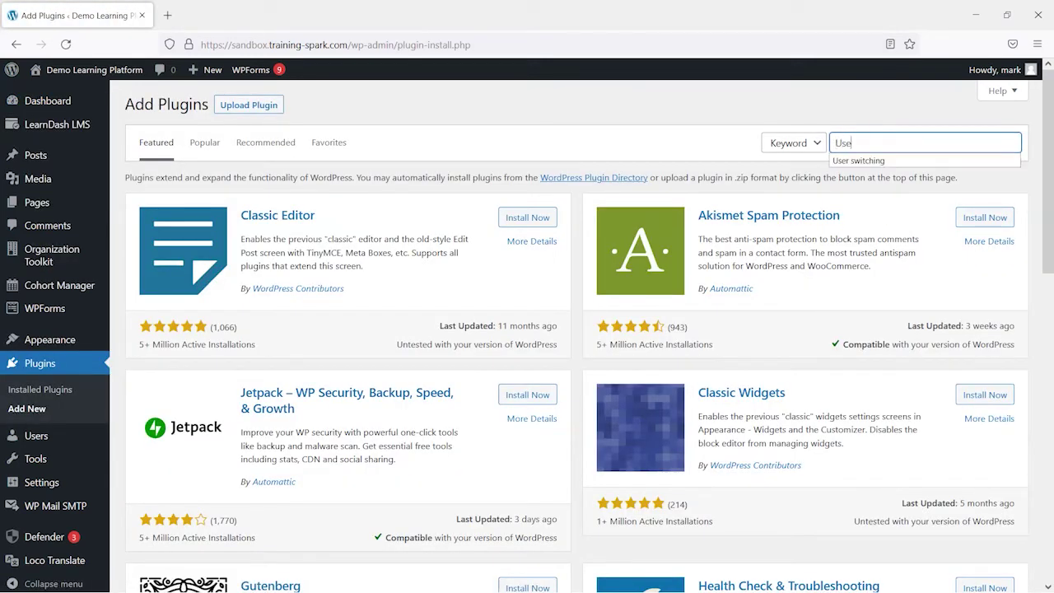
{"action": "type", "text": "r Switching"}
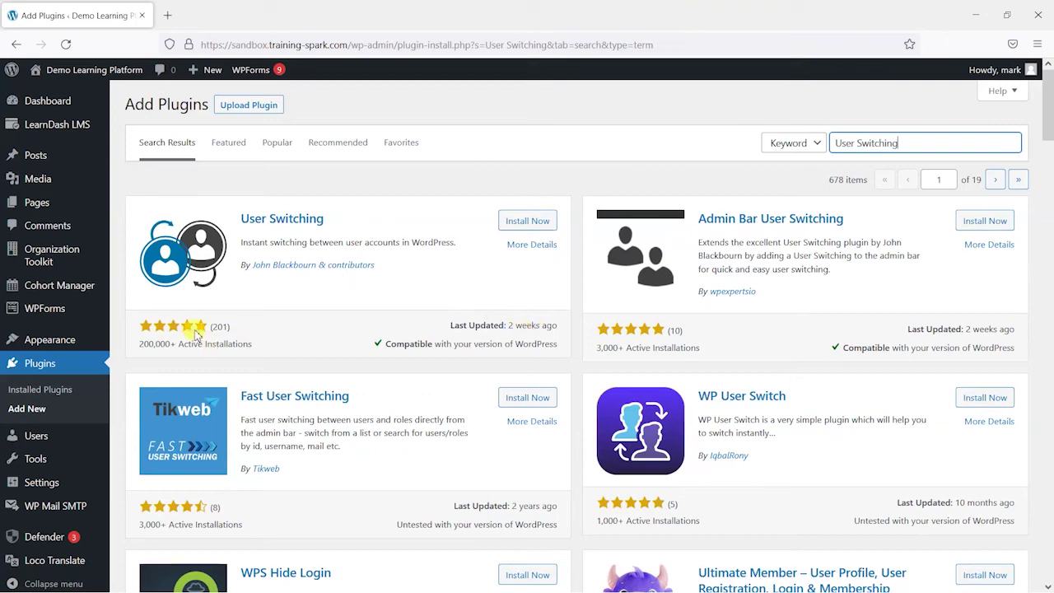
{"action": "left_click", "coordinate": [536, 224]}
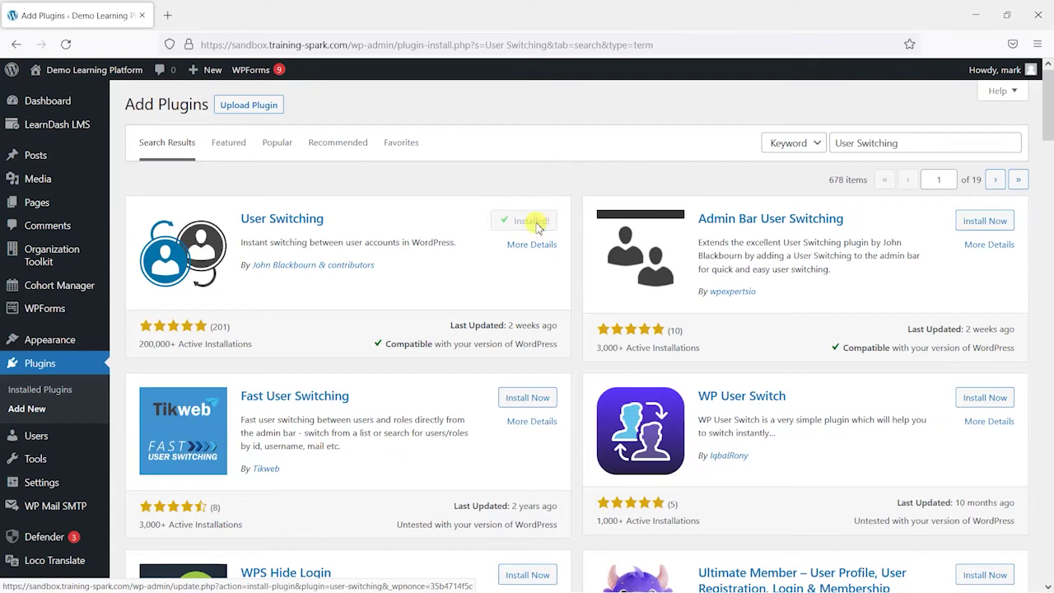
{"action": "left_click", "coordinate": [533, 222]}
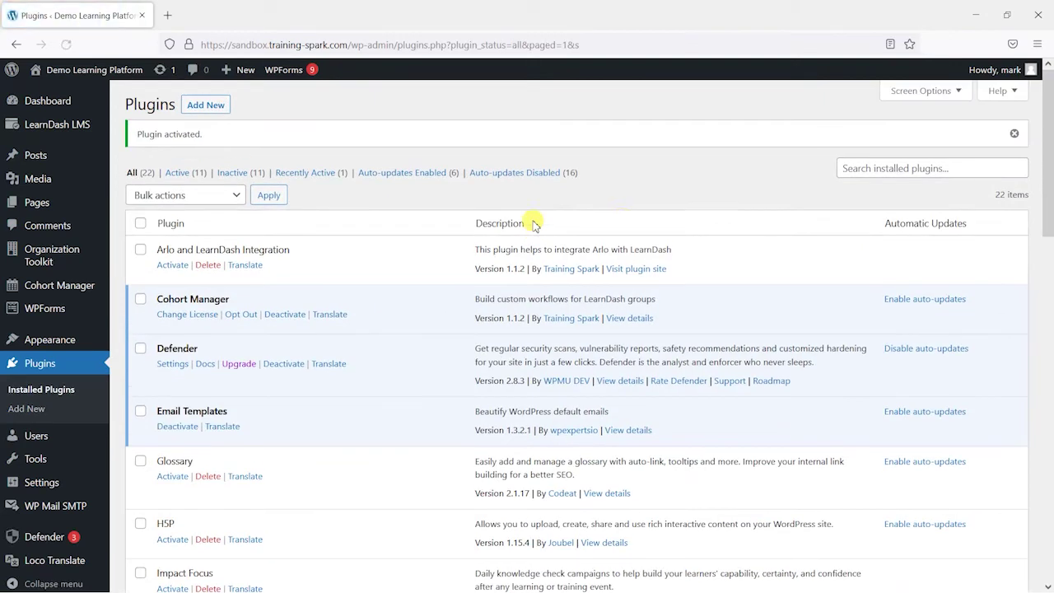
Open Users > All Users to show all 240 users with their Switch To actions.
{"action": "scroll", "coordinate": [502, 338], "scroll_direction": "down", "scroll_amount": 2}
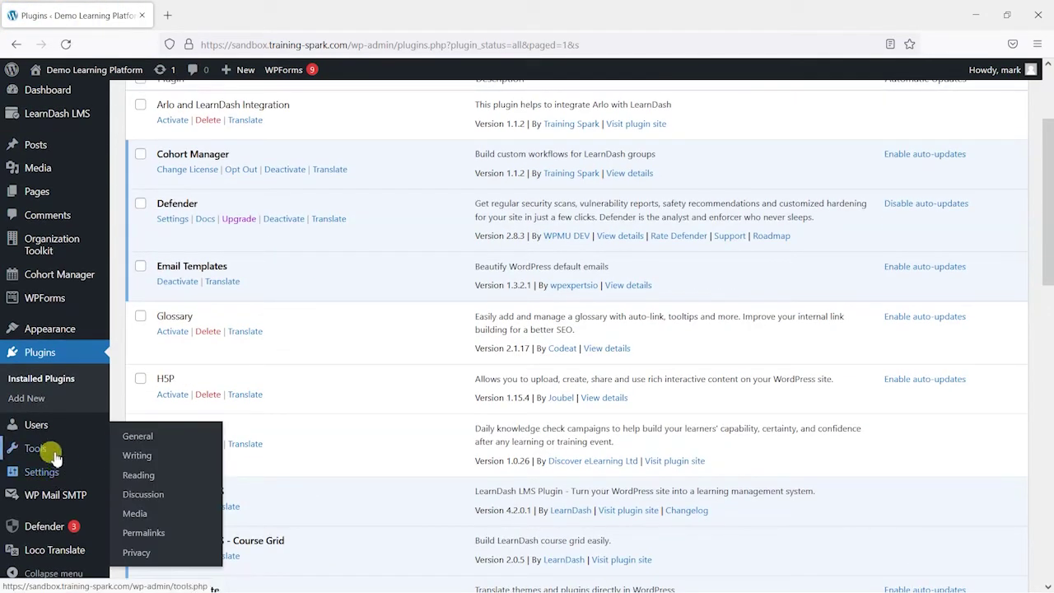
{"action": "mouse_move", "coordinate": [76, 458]}
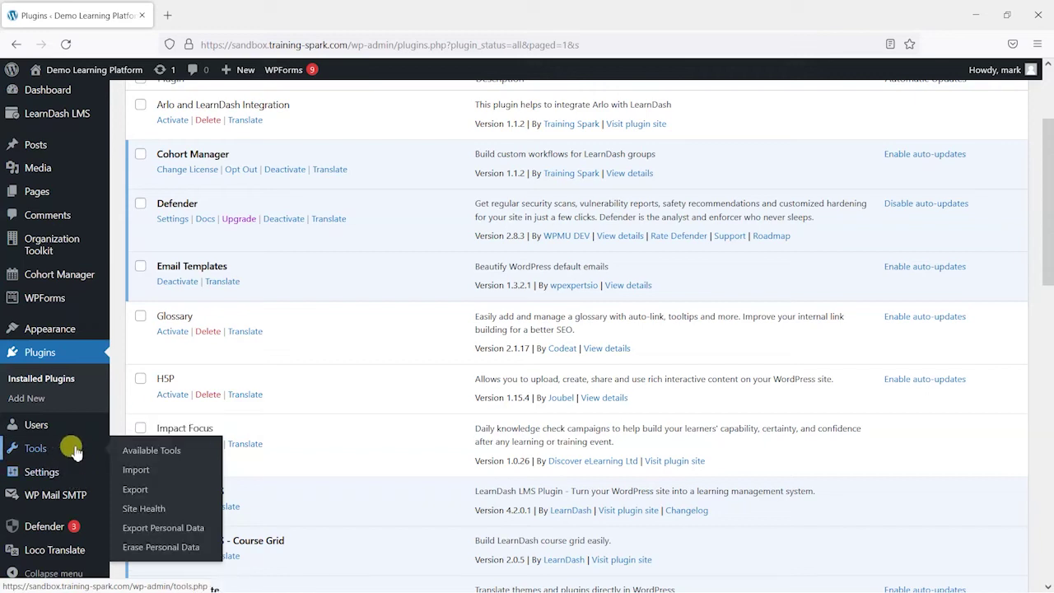
{"action": "scroll", "coordinate": [448, 275], "scroll_direction": "up", "scroll_amount": 2}
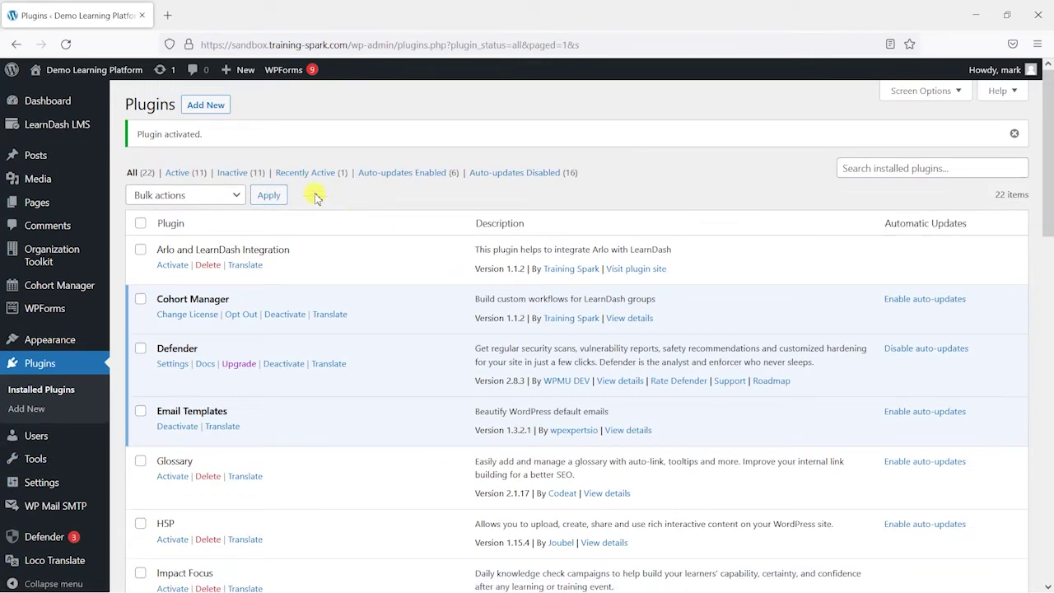
{"action": "mouse_move", "coordinate": [45, 437]}
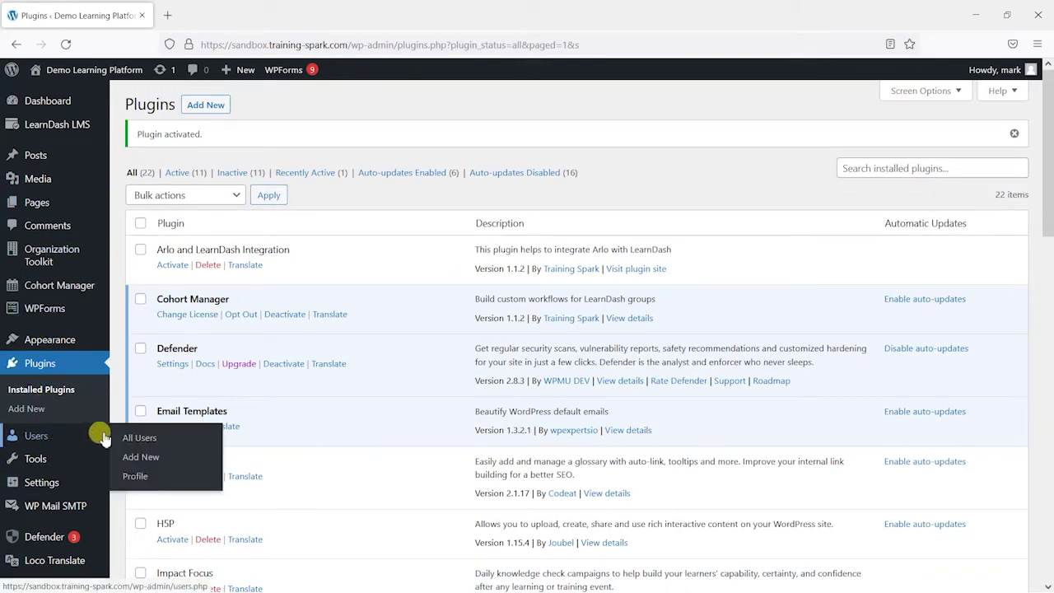
{"action": "left_click", "coordinate": [145, 439]}
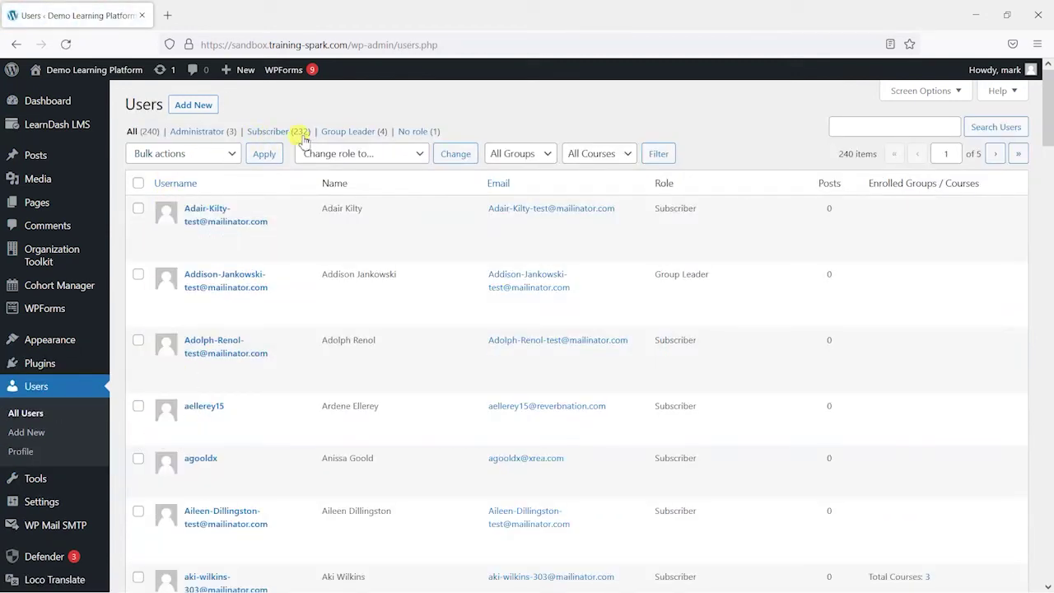
{"action": "scroll", "coordinate": [354, 420], "scroll_direction": "down", "scroll_amount": 5}
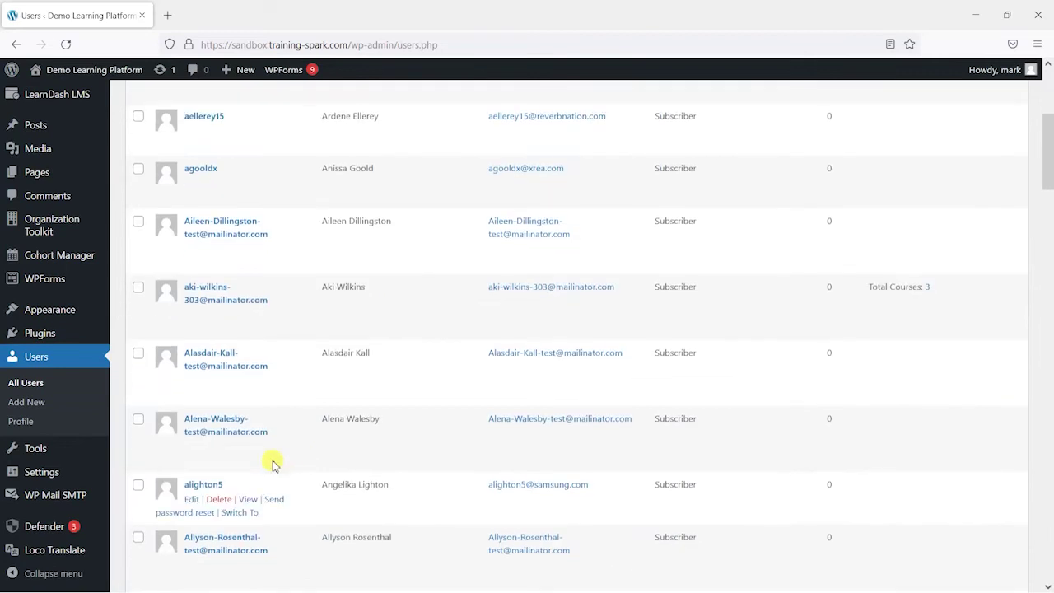
{"action": "scroll", "coordinate": [264, 453], "scroll_direction": "up", "scroll_amount": 5}
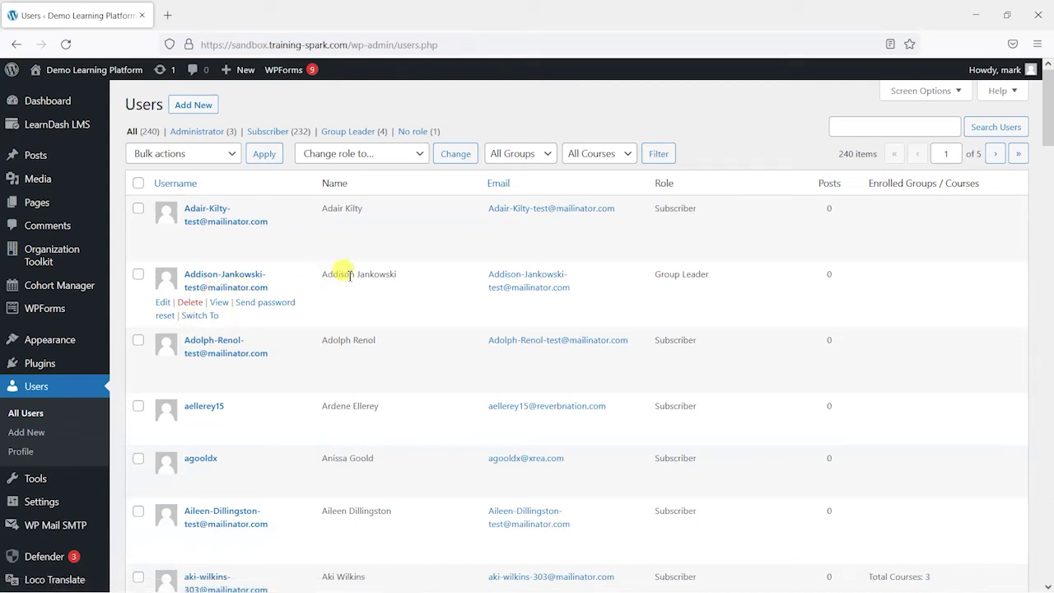
{"action": "left_click", "coordinate": [200, 317]}
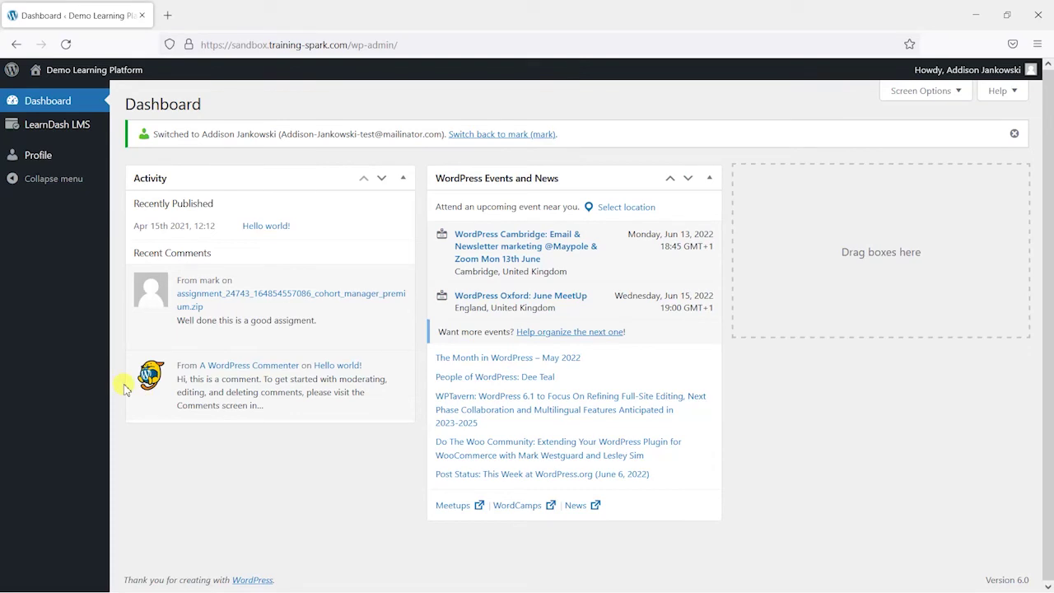
{"action": "mouse_move", "coordinate": [82, 70]}
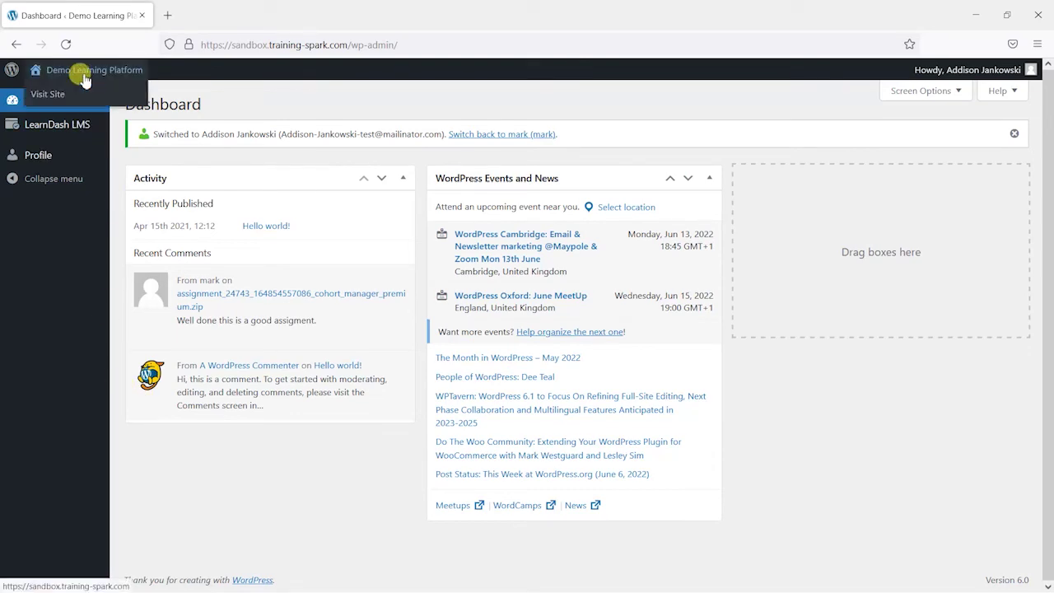
{"action": "left_click", "coordinate": [82, 95]}
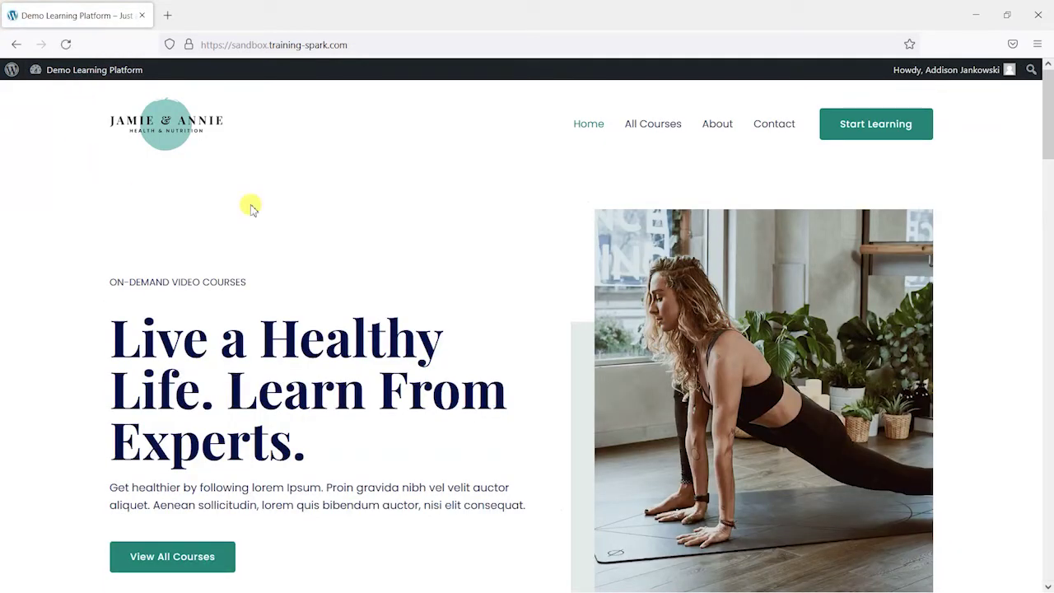
{"action": "scroll", "coordinate": [257, 395], "scroll_direction": "down", "scroll_amount": 2}
{"action": "scroll", "coordinate": [532, 282], "scroll_direction": "up", "scroll_amount": 2}
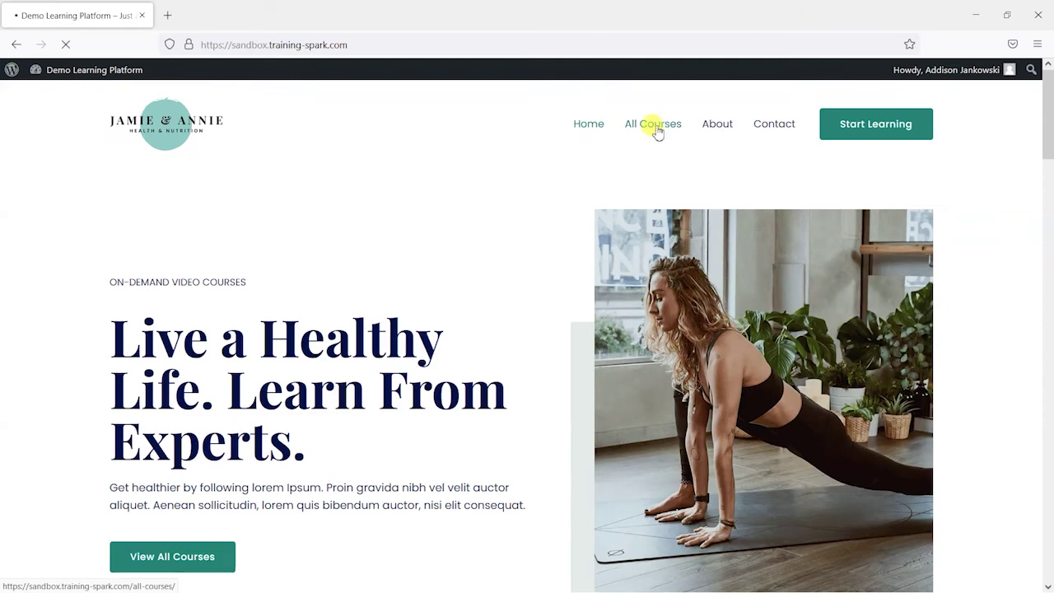
{"action": "left_click", "coordinate": [657, 125]}
{"action": "scroll", "coordinate": [346, 341], "scroll_direction": "down", "scroll_amount": 6}
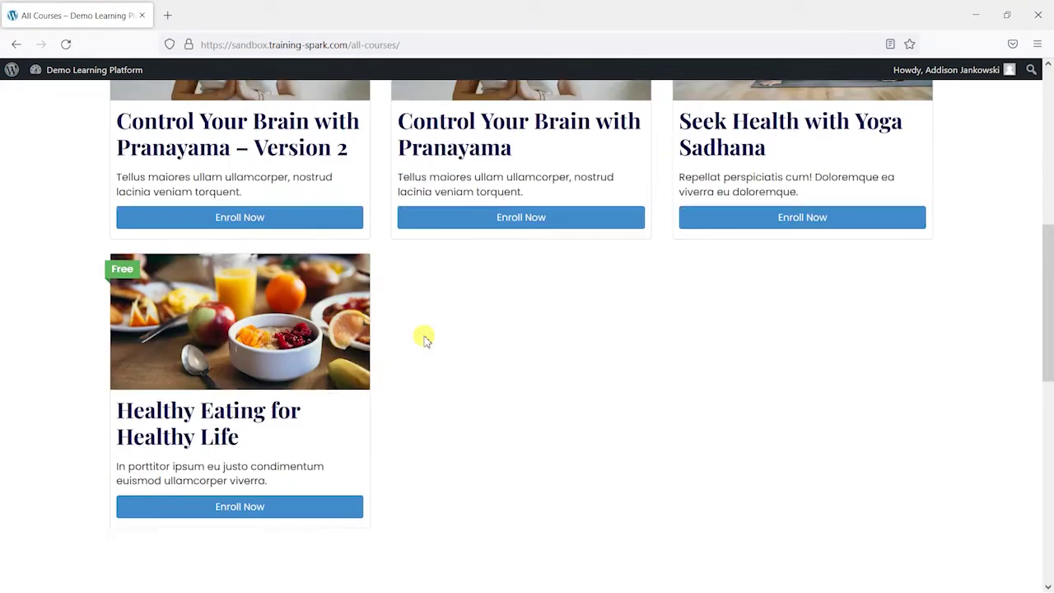
{"action": "left_click", "coordinate": [251, 493]}
{"action": "scroll", "coordinate": [324, 343], "scroll_direction": "down", "scroll_amount": 8}
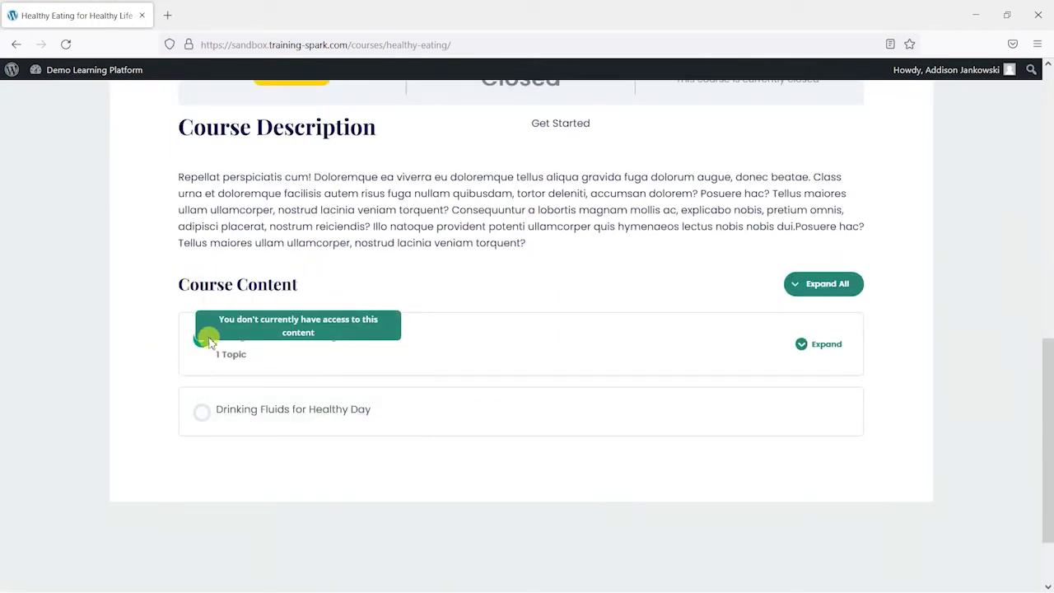
{"action": "scroll", "coordinate": [252, 416], "scroll_direction": "up", "scroll_amount": 1}
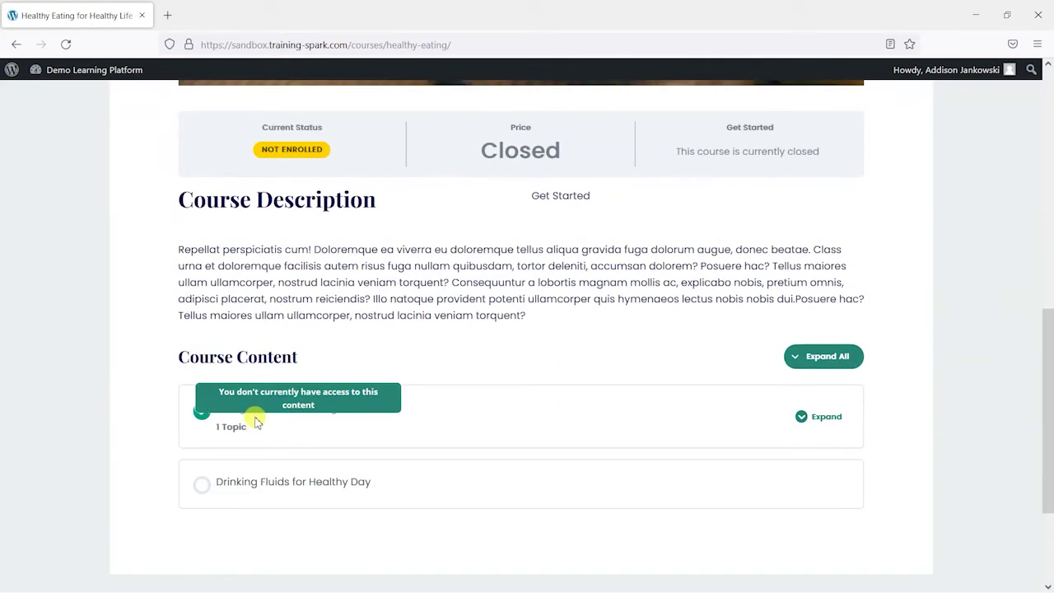
{"action": "scroll", "coordinate": [539, 384], "scroll_direction": "up", "scroll_amount": 3}
{"action": "scroll", "coordinate": [626, 377], "scroll_direction": "down", "scroll_amount": 3}
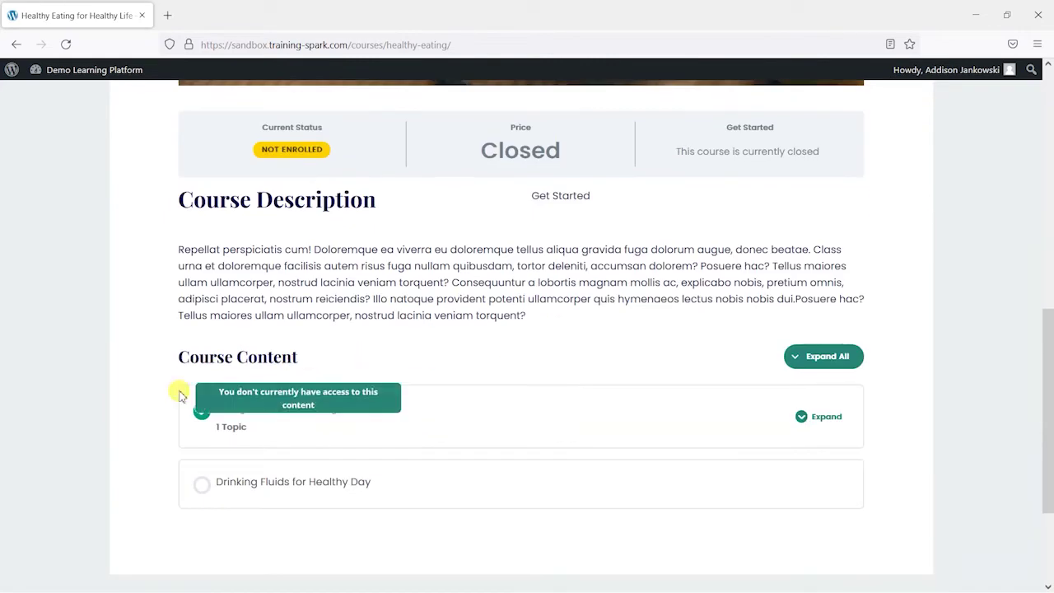
{"action": "scroll", "coordinate": [628, 431], "scroll_direction": "up", "scroll_amount": 6}
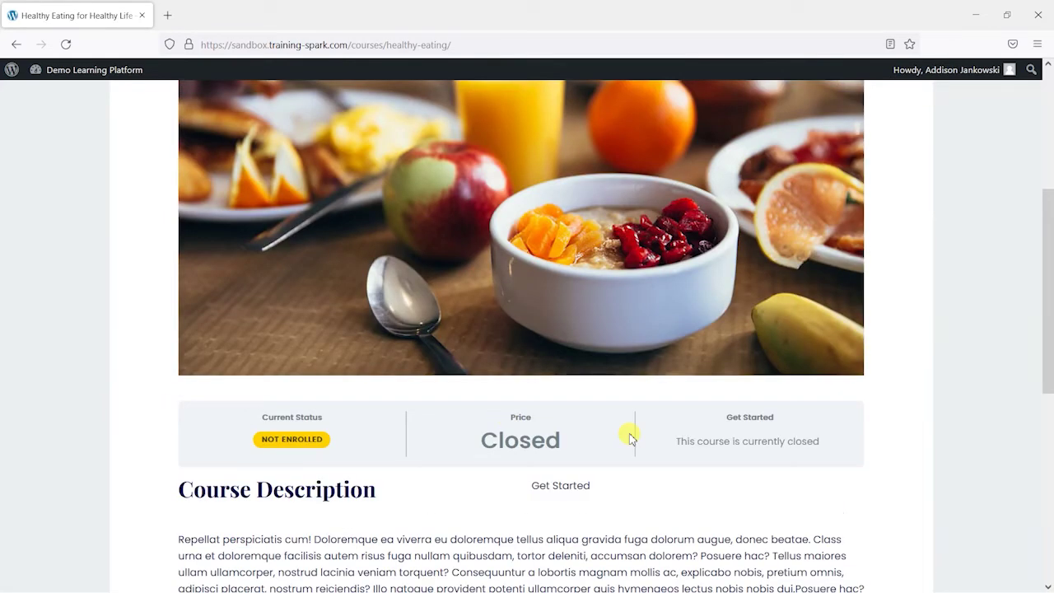
{"action": "left_click", "coordinate": [178, 131]}
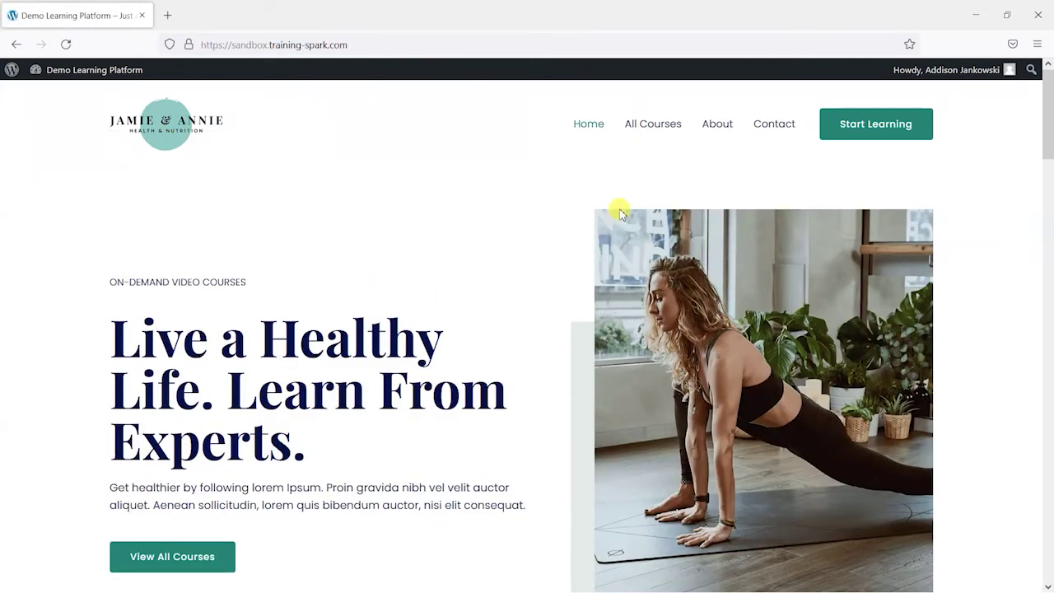
Go from About to All Courses and browse the list, including Healthy Eating for Healthy Life.
{"action": "left_click", "coordinate": [715, 123]}
{"action": "left_click", "coordinate": [664, 125]}
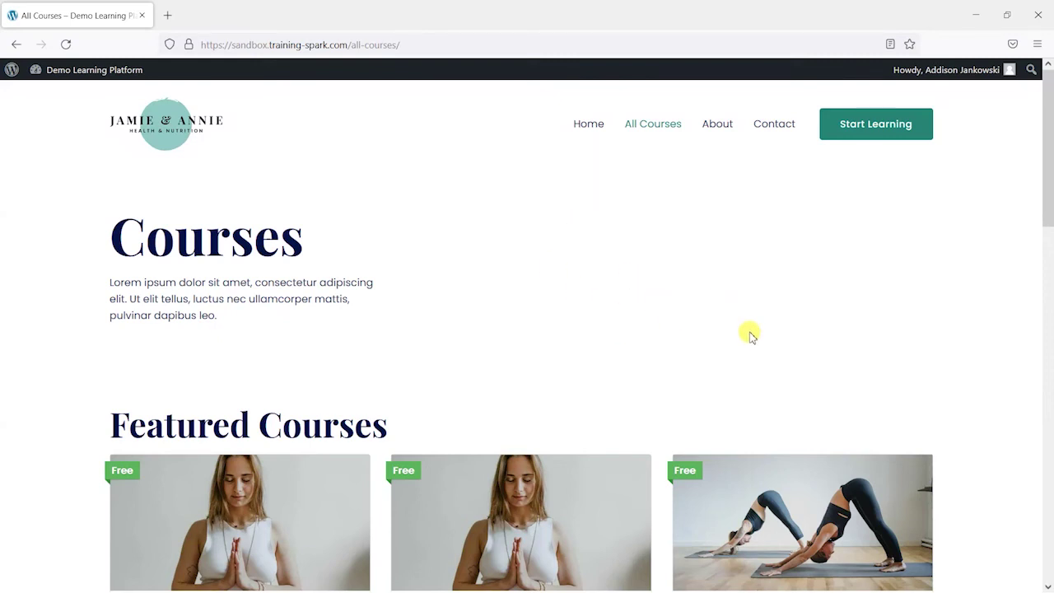
{"action": "scroll", "coordinate": [748, 334], "scroll_direction": "down", "scroll_amount": 4}
{"action": "scroll", "coordinate": [707, 402], "scroll_direction": "up", "scroll_amount": 3}
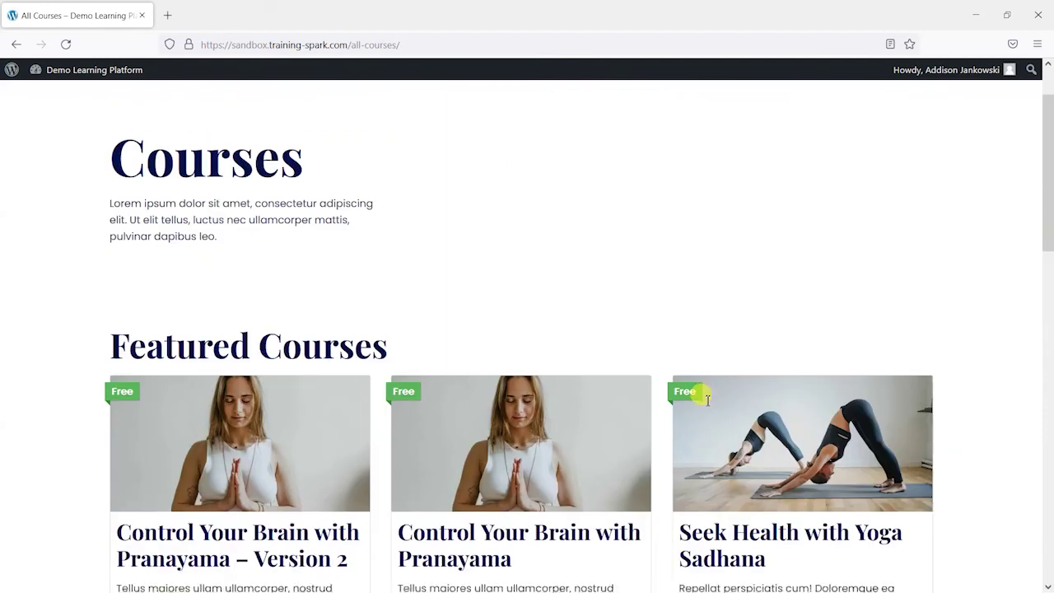
{"action": "scroll", "coordinate": [590, 320], "scroll_direction": "up", "scroll_amount": 1}
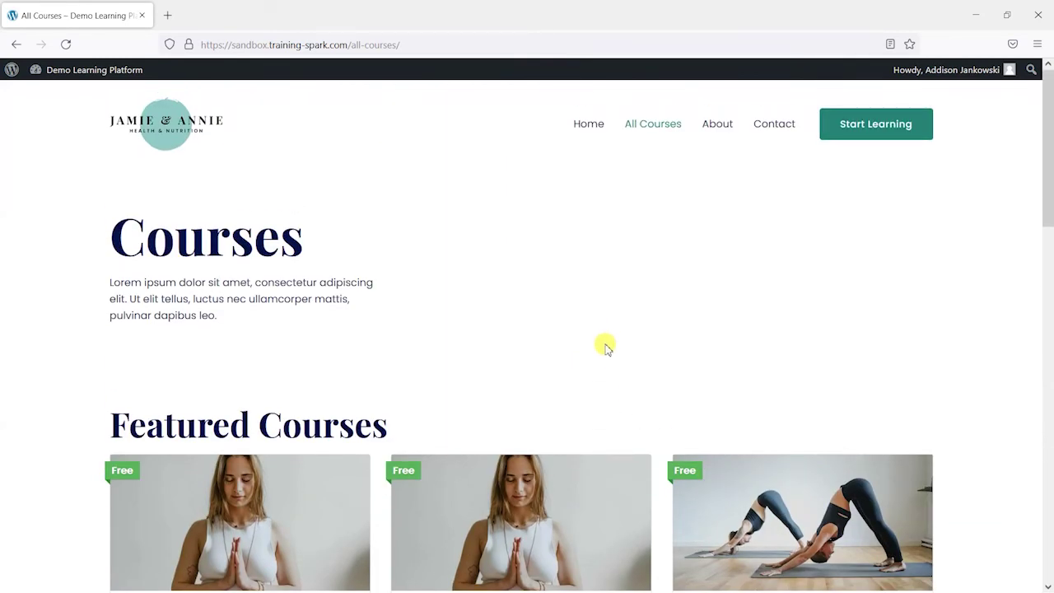
{"action": "scroll", "coordinate": [607, 348], "scroll_direction": "down", "scroll_amount": 9}
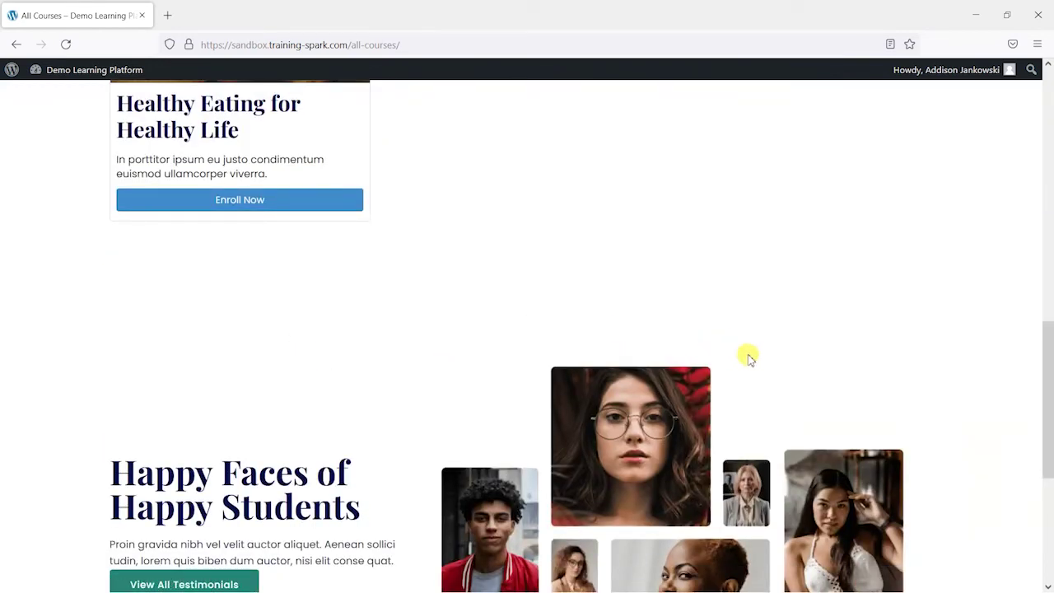
{"action": "left_click_drag", "start_coordinate": [1039, 362], "coordinate": [1038, 35]}
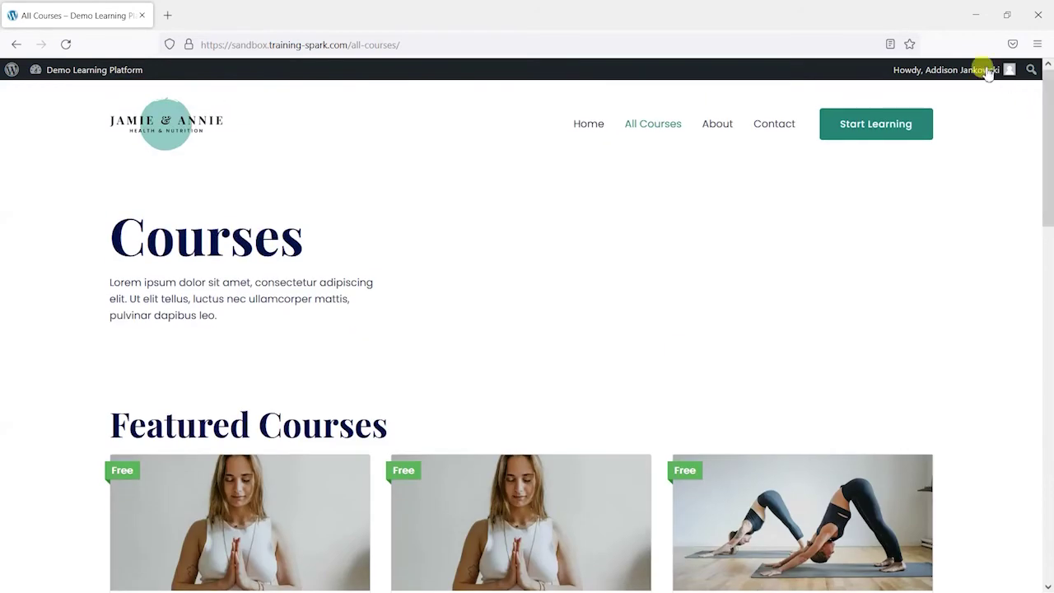
{"action": "left_click_drag", "start_coordinate": [1045, 155], "coordinate": [1046, 510]}
{"action": "scroll", "coordinate": [764, 509], "scroll_direction": "up", "scroll_amount": 12}
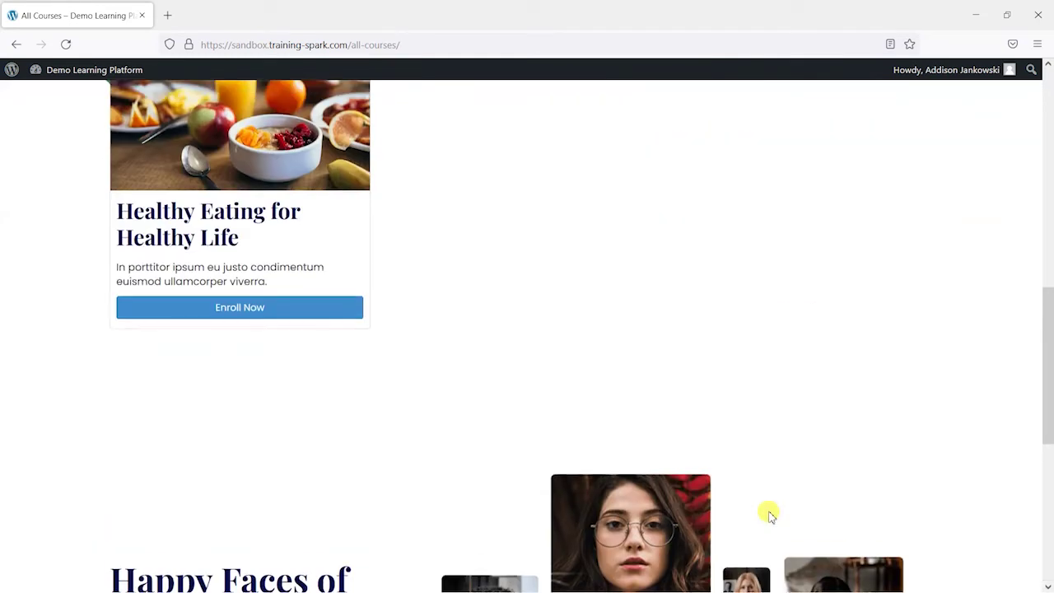
Go to the Dashboard and use the 'Switch back to' link to restore the administrator account.
{"action": "left_click", "coordinate": [86, 72]}
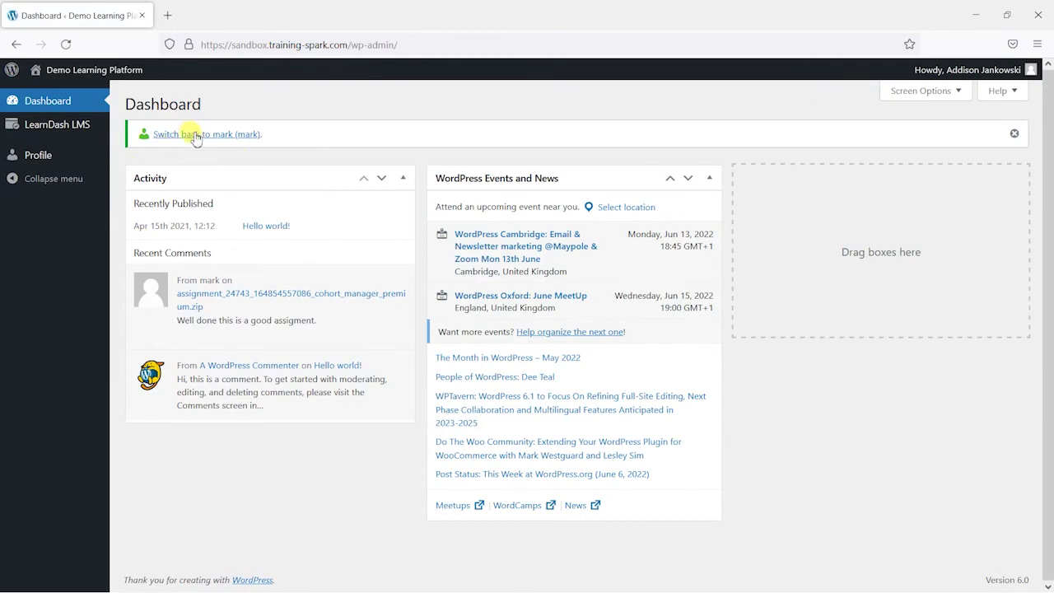
{"action": "left_click", "coordinate": [205, 136]}
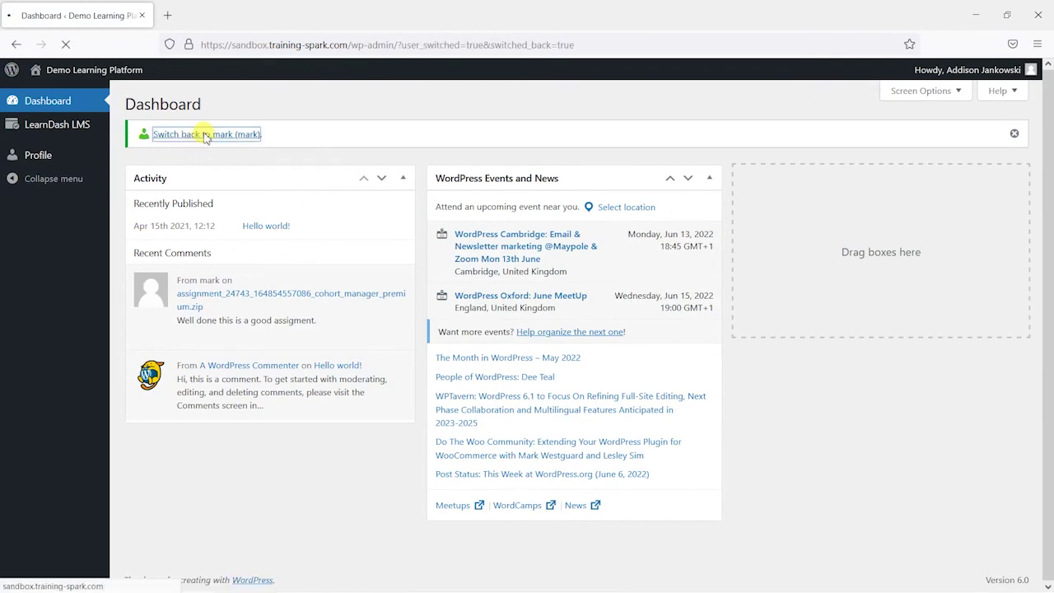